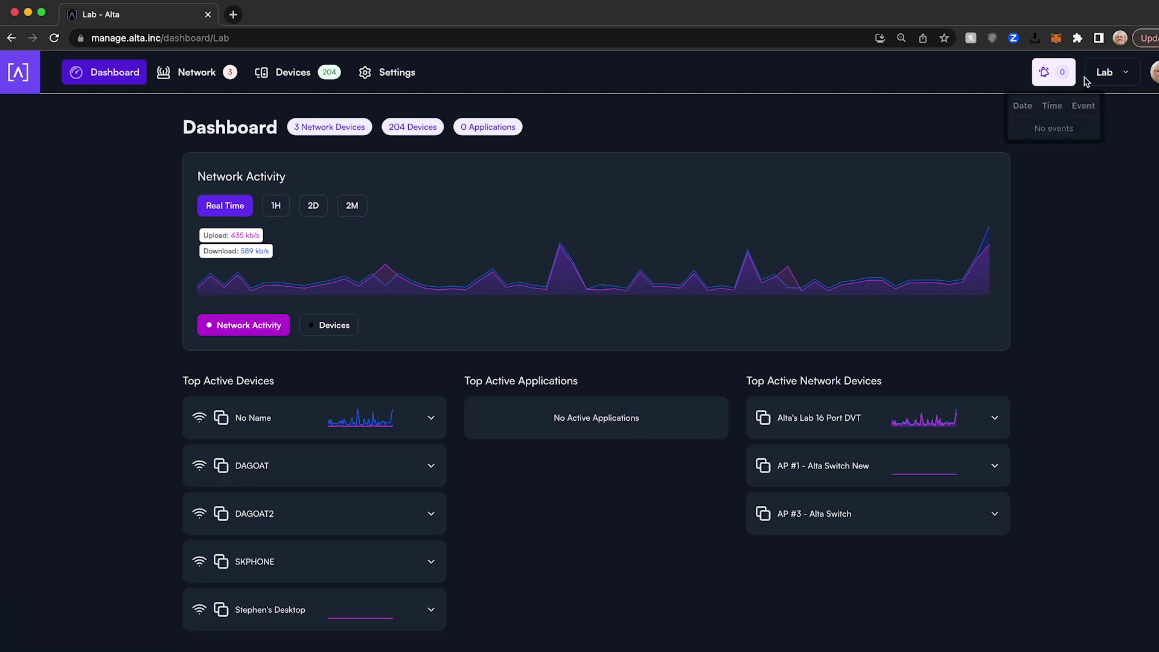
Go to the Lab site's WiFi settings and open the Alta's Lab network.
left_click(1109, 77)
scroll(1115, 143, "down", 2)
scroll(1115, 143, "down", 2)
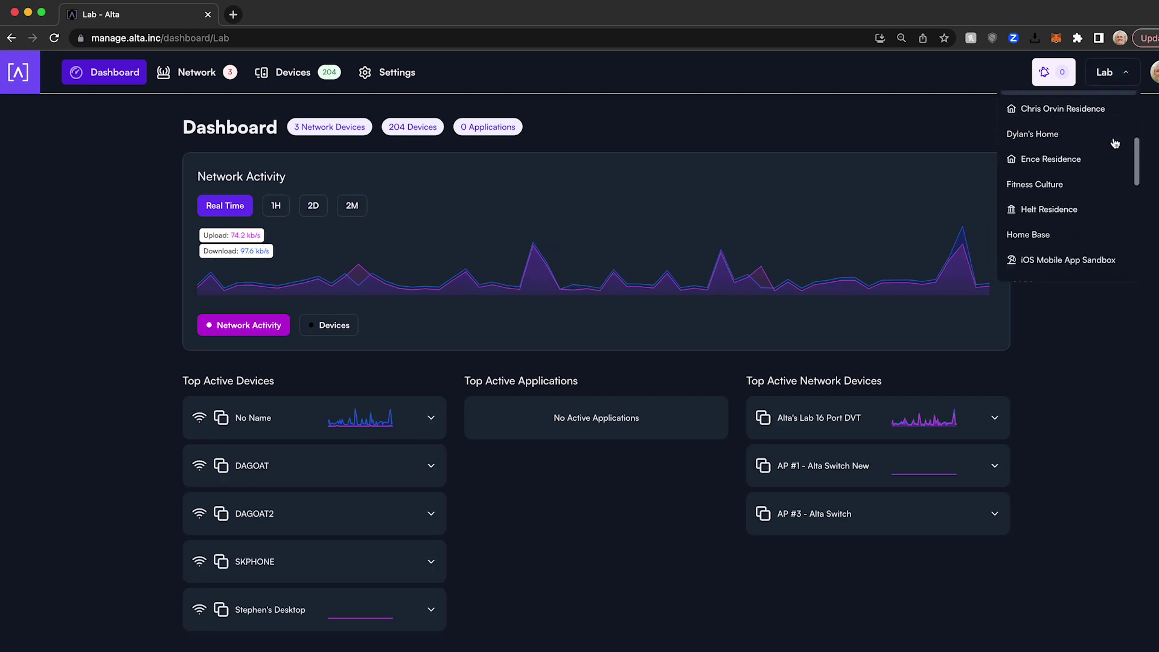
scroll(1115, 143, "down", 3)
left_click(1027, 166)
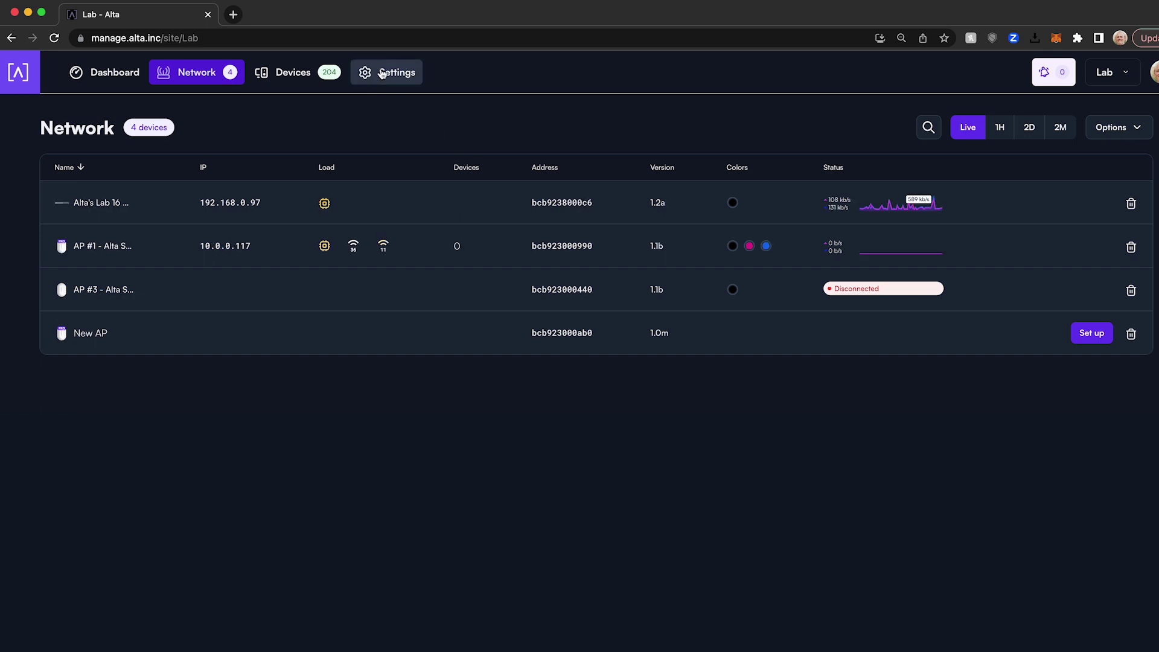
left_click(383, 73)
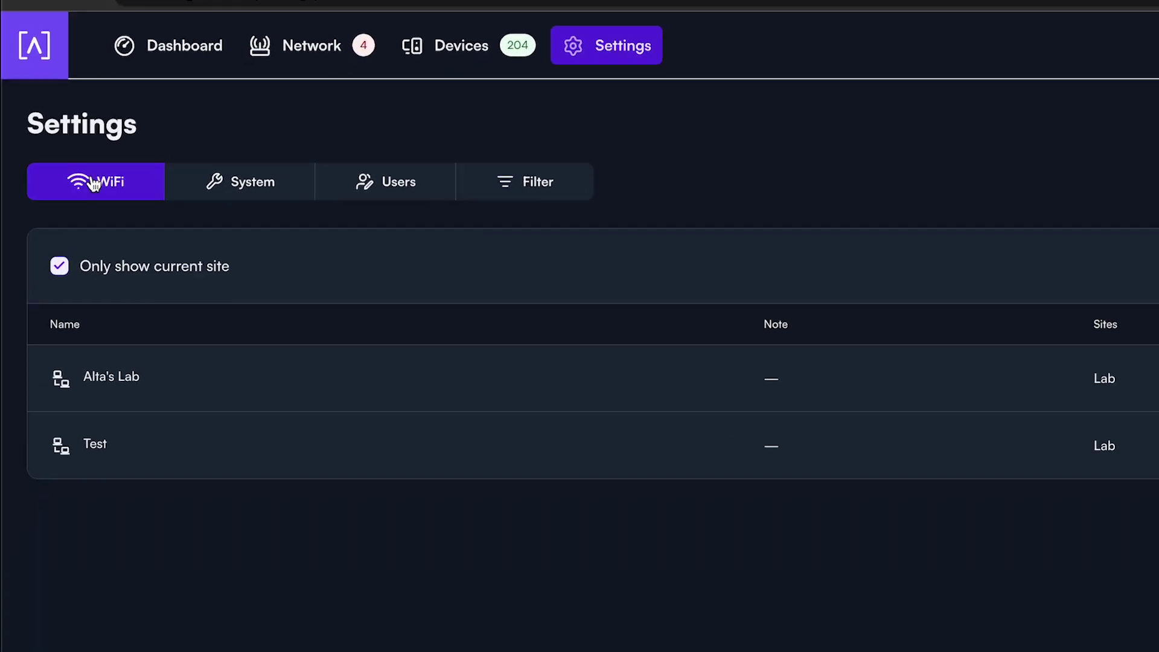
left_click(63, 384)
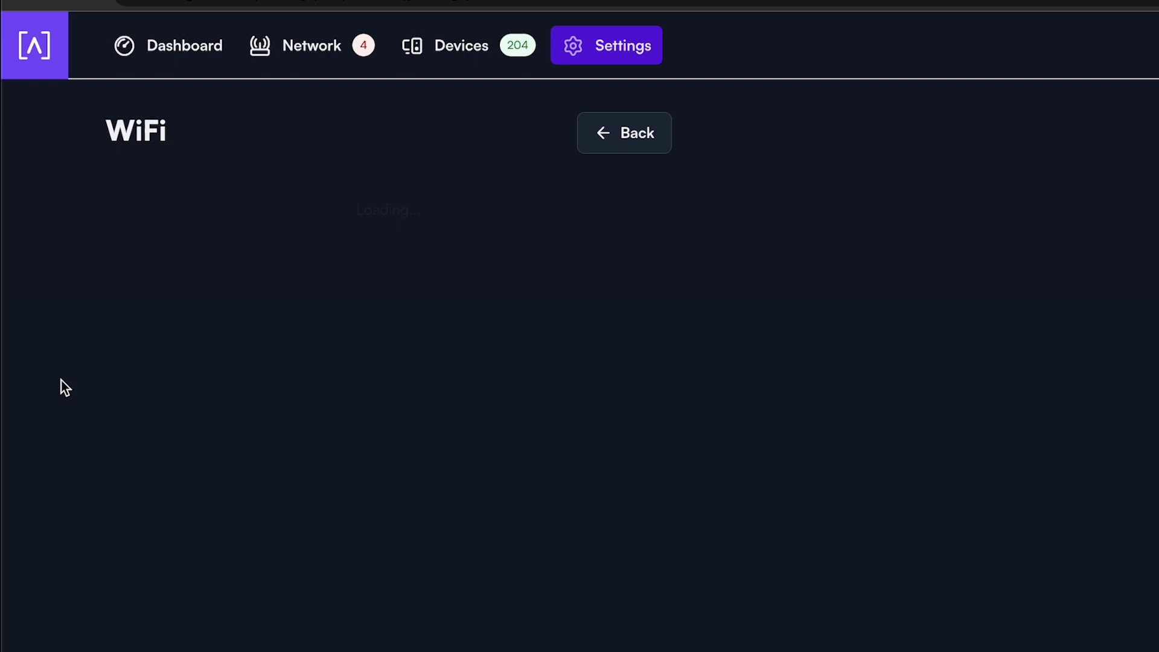
Enable the hotspot under Advanced settings, review External options, then choose Local mode.
scroll(18, 179, "down", 10)
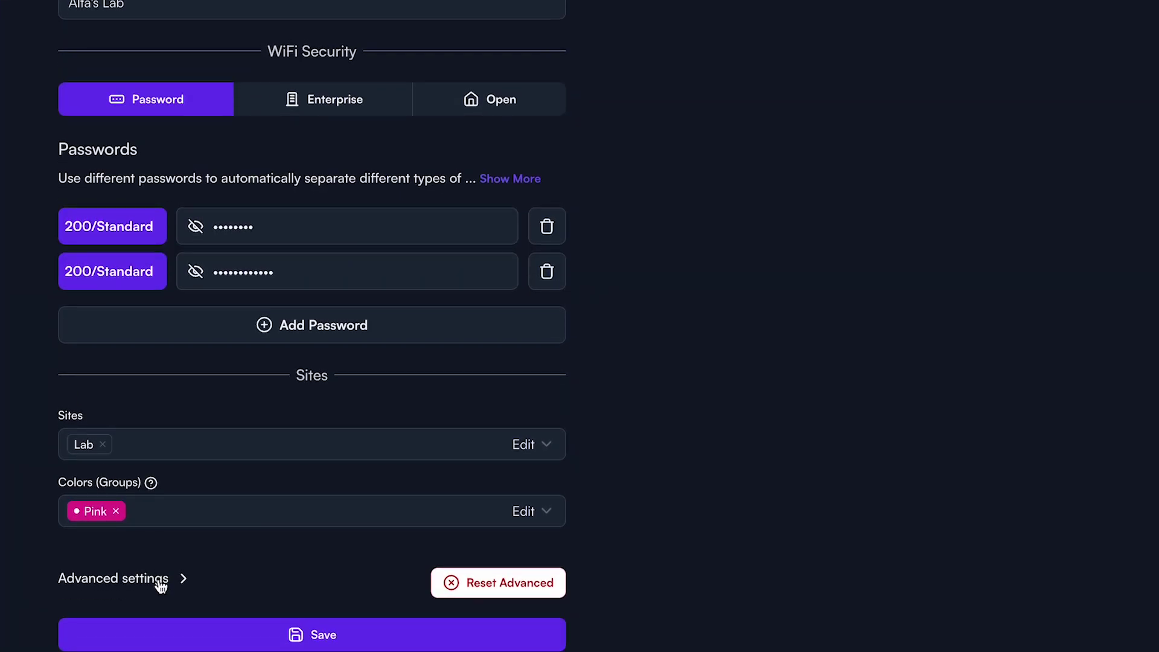
left_click(160, 580)
scroll(378, 525, "down", 6)
scroll(378, 525, "down", 4)
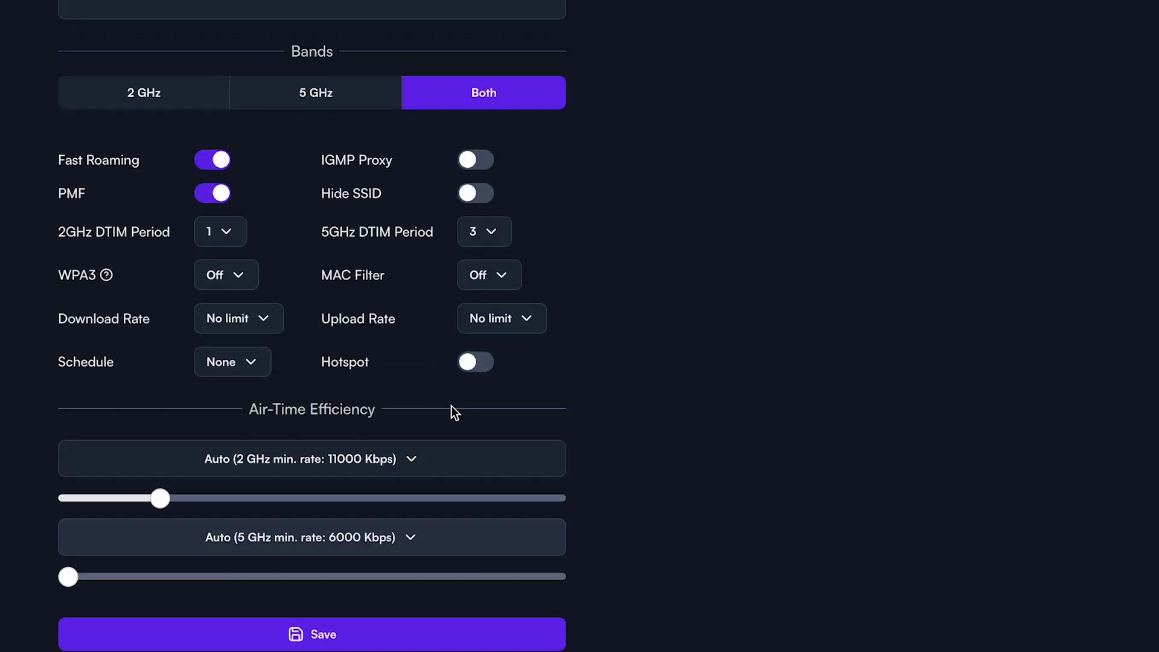
left_click(477, 361)
scroll(481, 362, "down", 3)
scroll(481, 362, "down", 4)
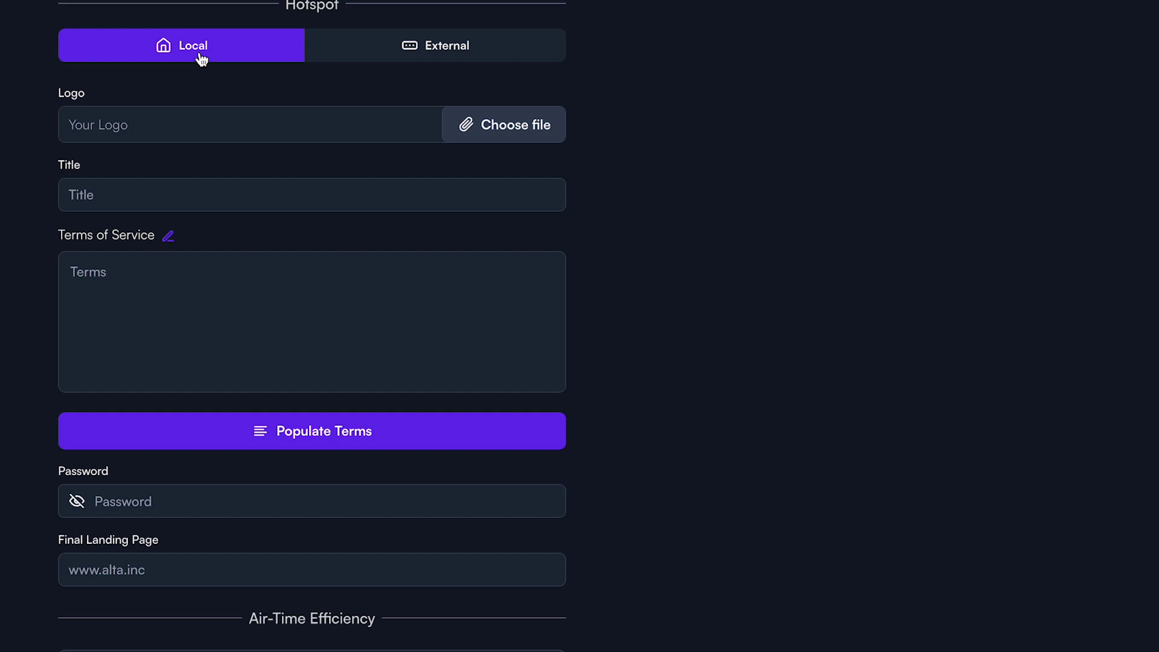
left_click(441, 55)
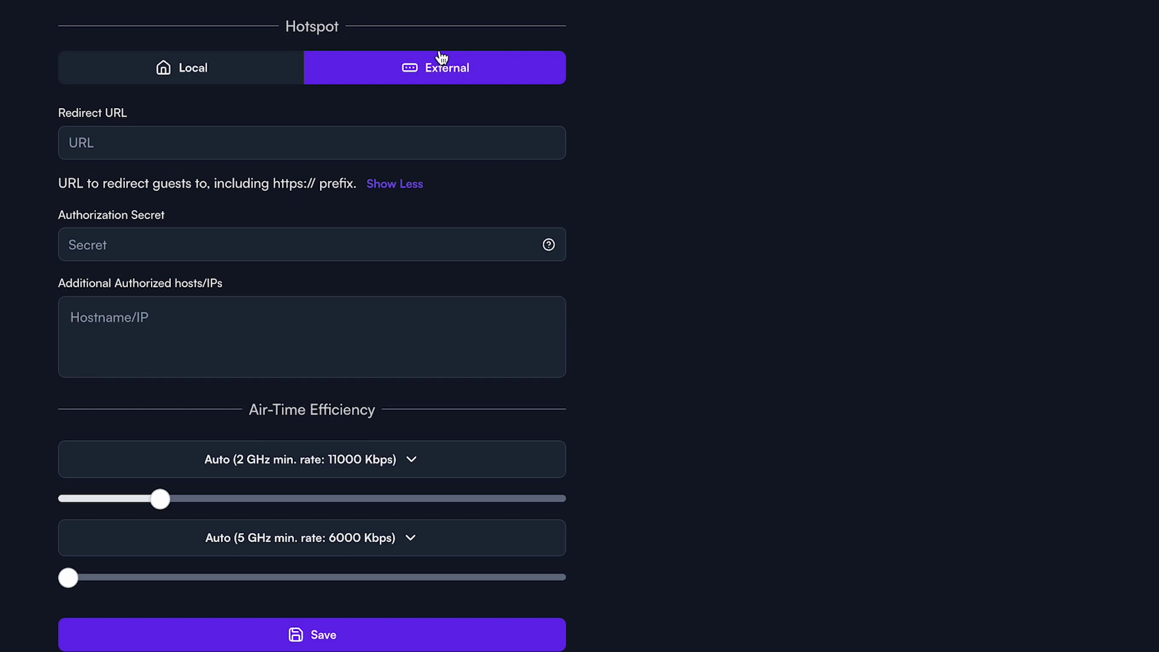
left_click(192, 75)
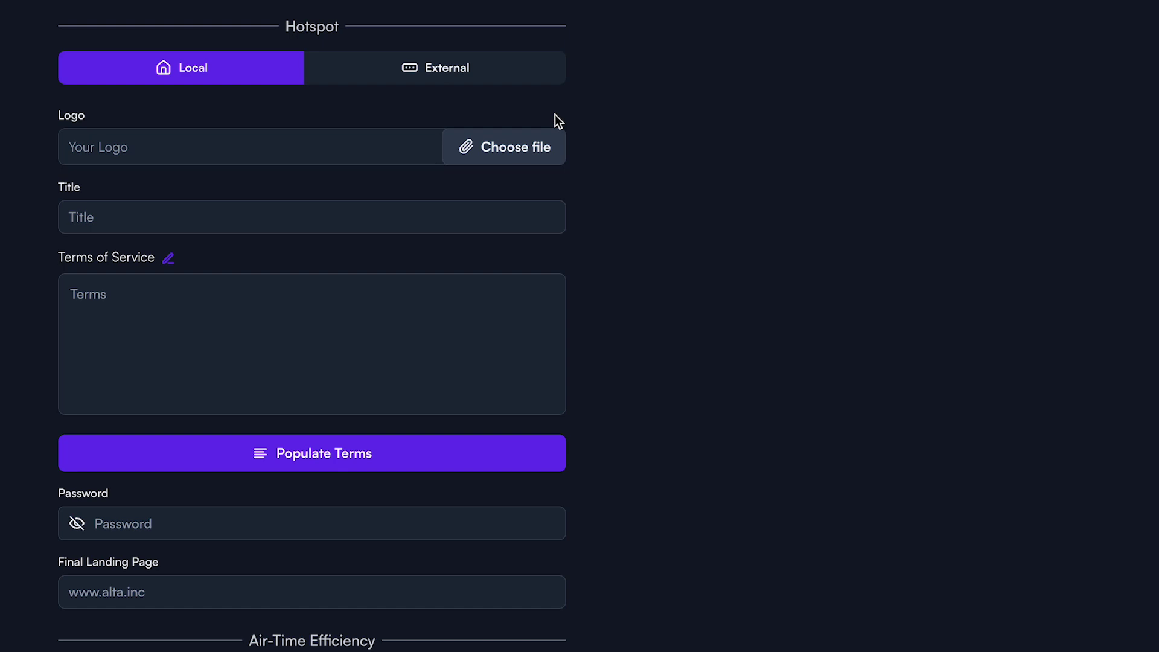
Upload the Alta Labs PNG logo as the local hotspot's logo.
left_click(531, 147)
scroll(929, 362, "up", 1)
scroll(929, 324, "right", 10)
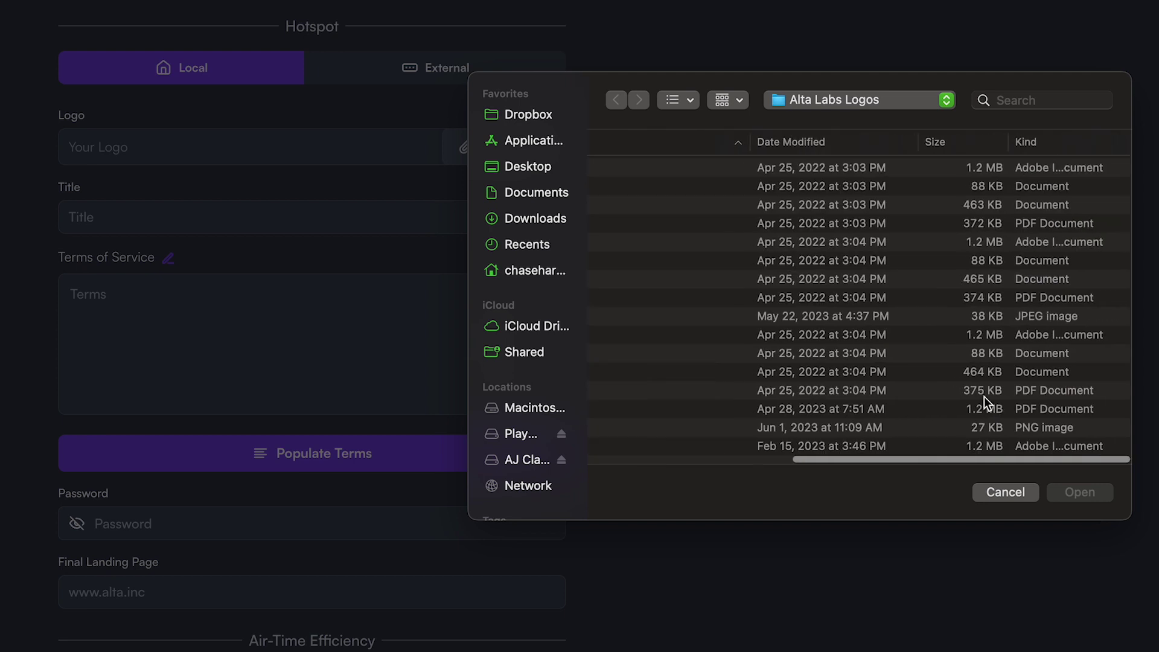
left_click(1044, 425)
left_click(1085, 491)
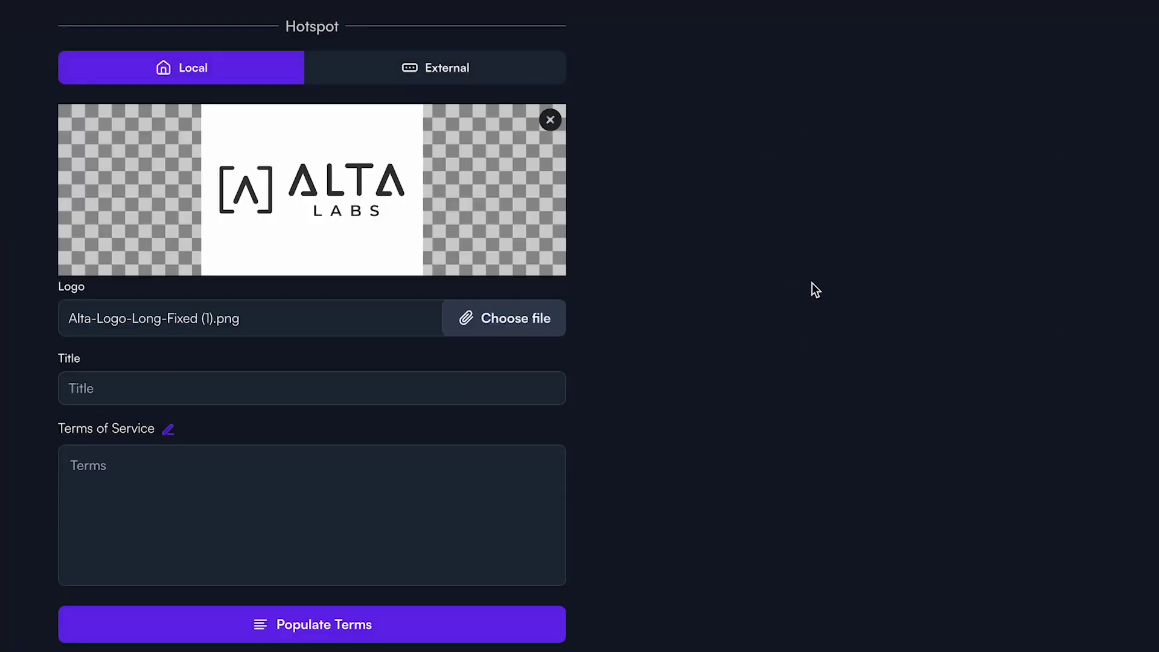
scroll(705, 286, "down", 3)
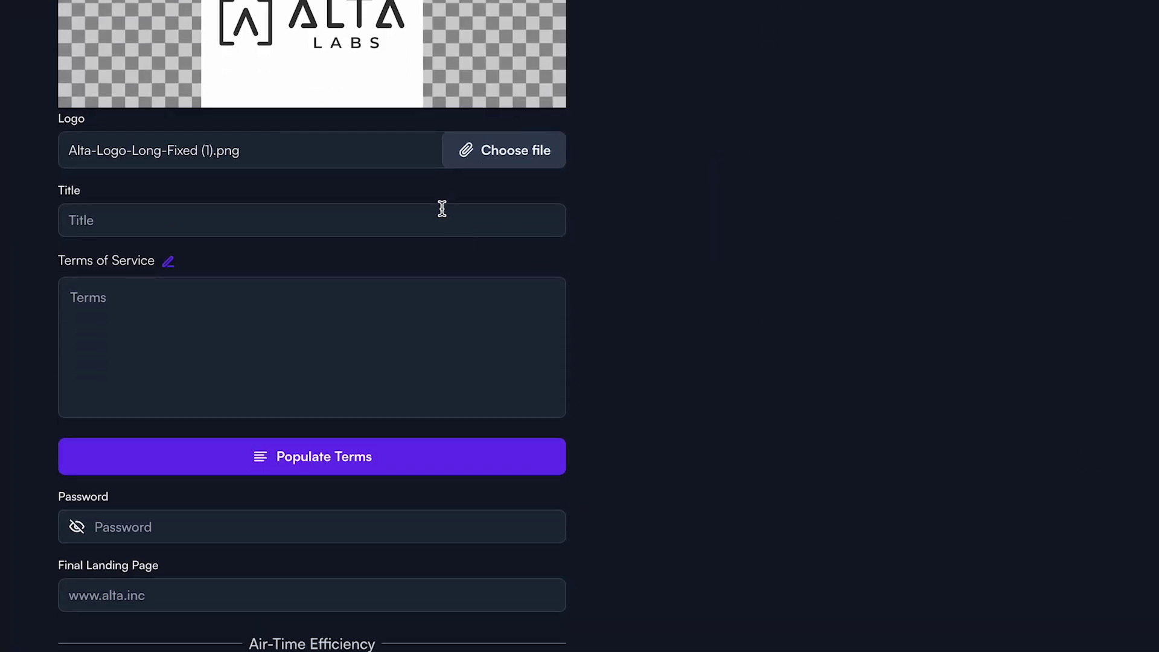
left_click(442, 211)
Title the hotspot 'Welcome to Alta Labs!' and fill default terms without the property-owner discretion clause.
type("Welcome to ")
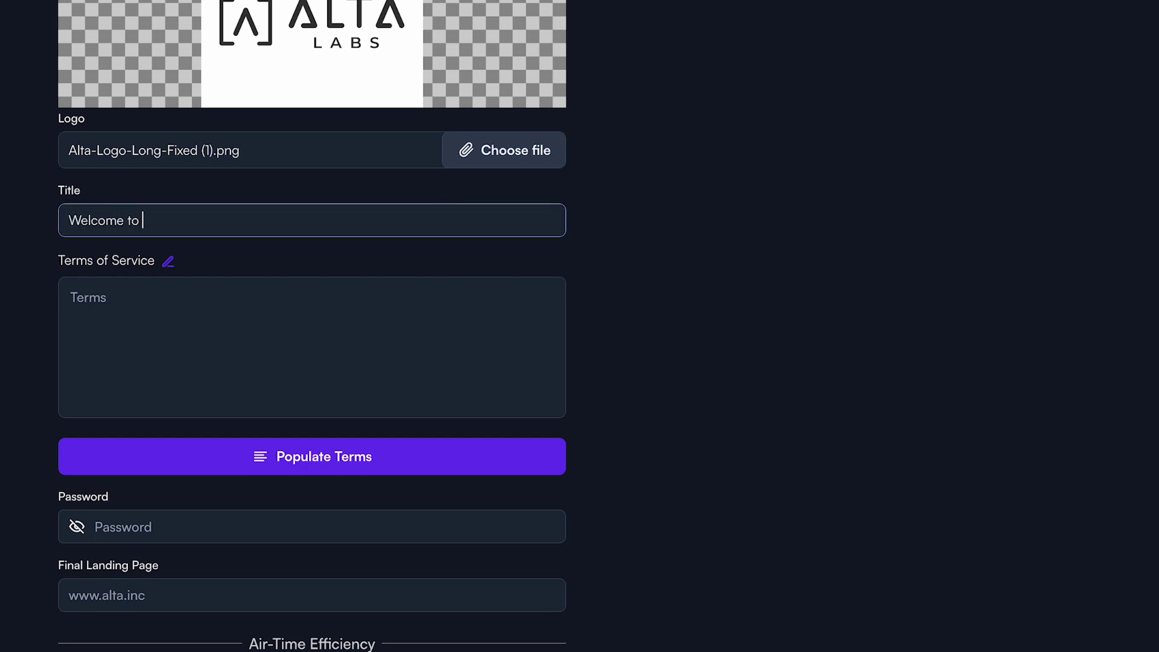
type("Alta Labs!")
left_click(345, 467)
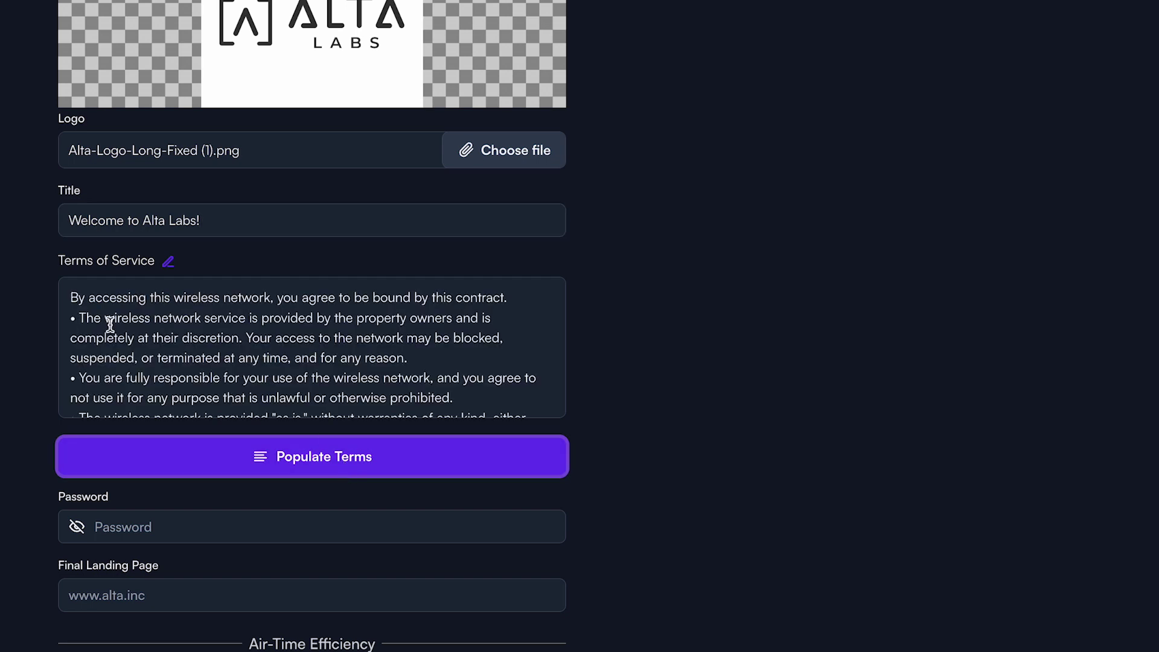
left_click_drag(425, 354, 53, 319)
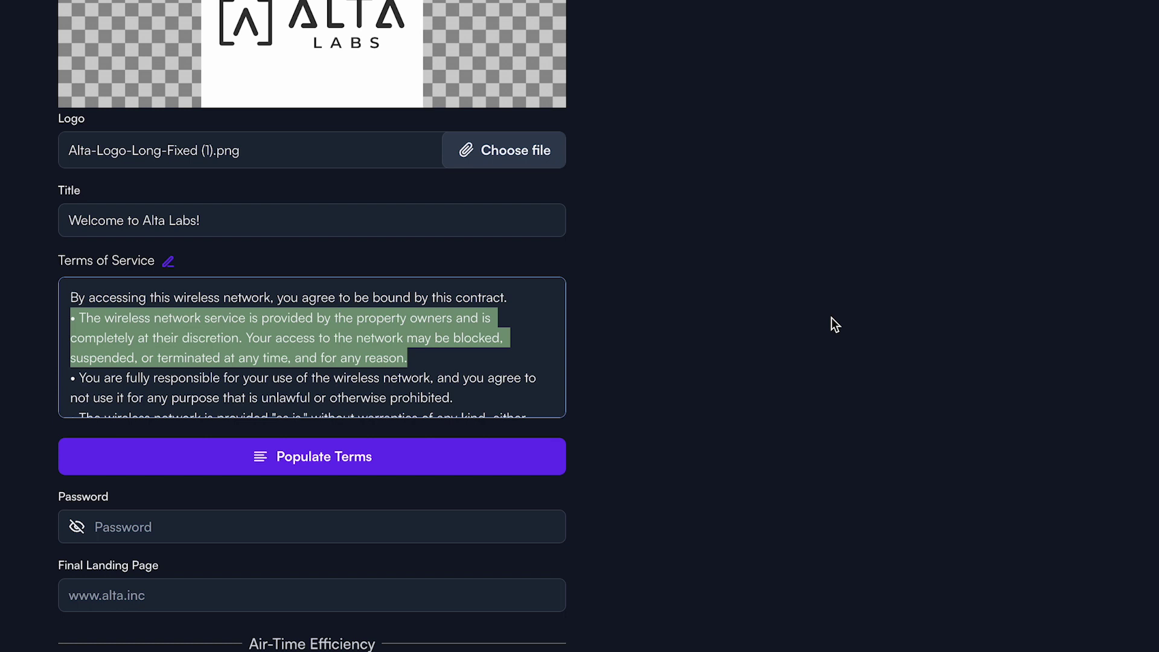
key("BackSpace")
key("Delete")
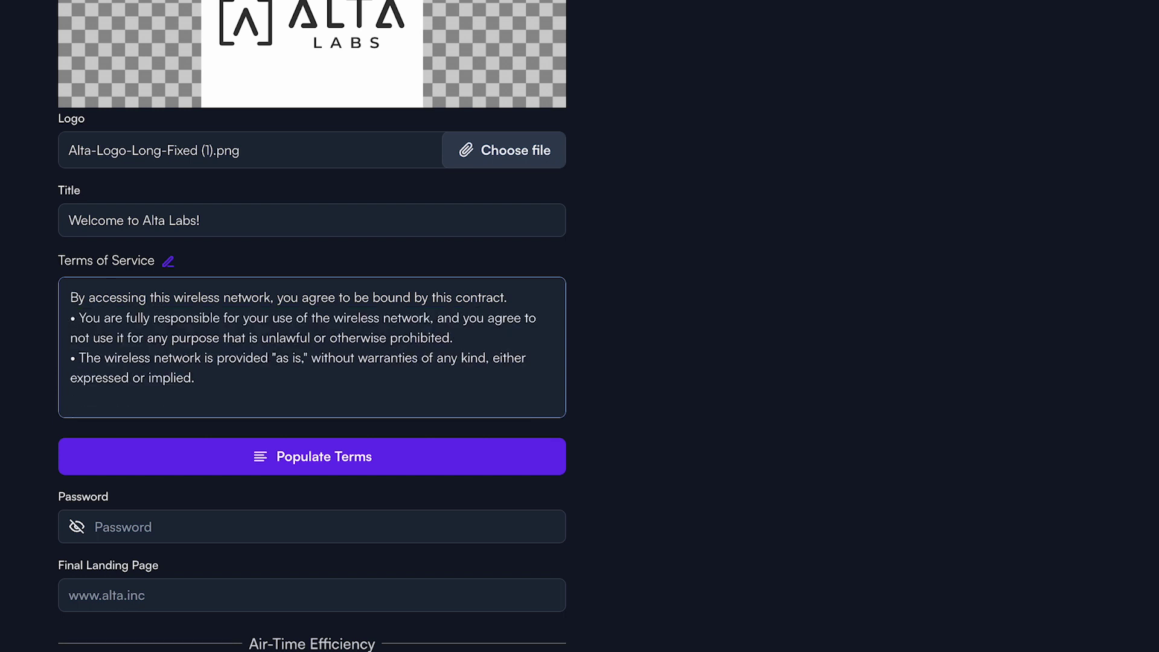
left_click(171, 261)
Rename the terms heading to 'Terms of Use'.
left_click(172, 260)
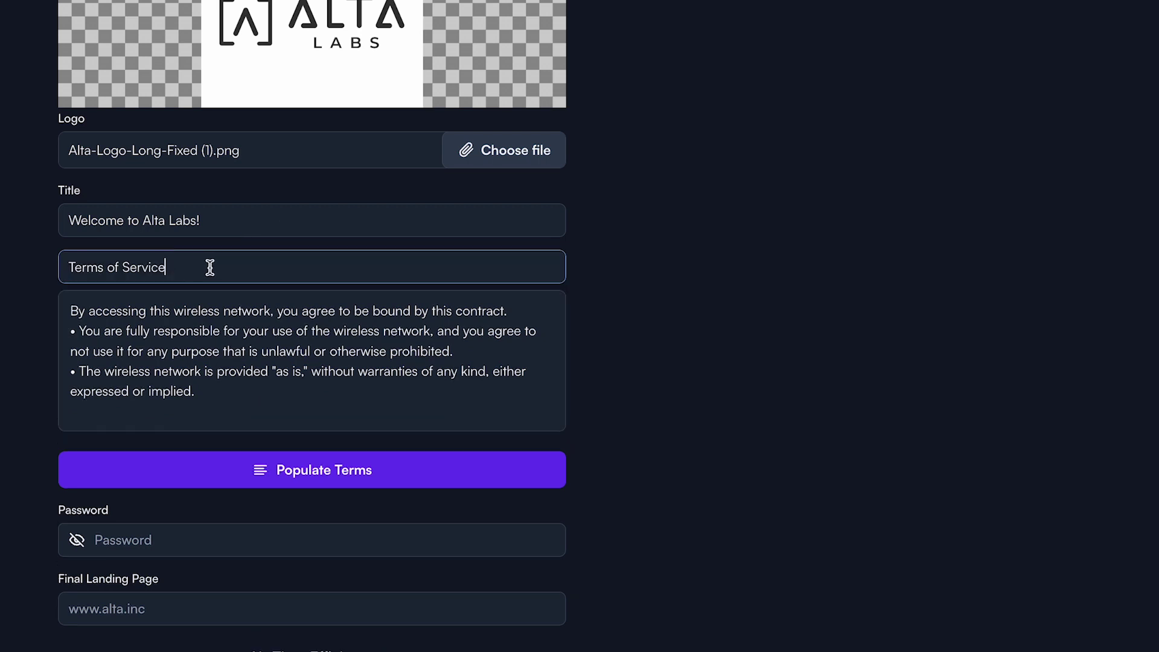
type("Terms of Use")
key("Return")
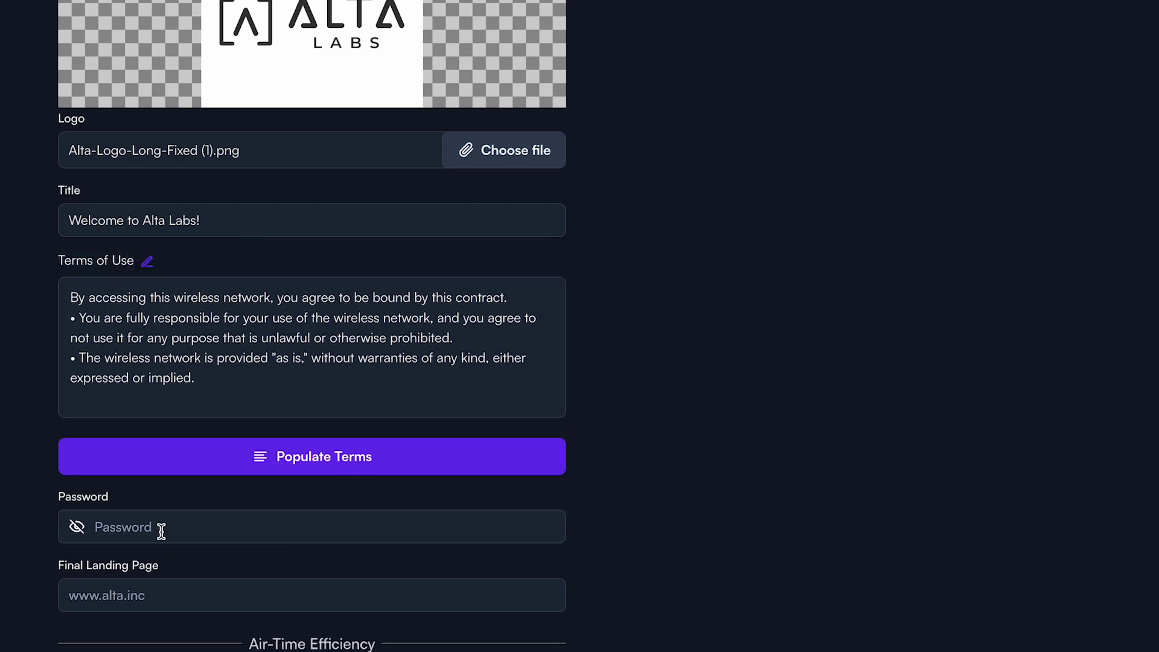
left_click(161, 528)
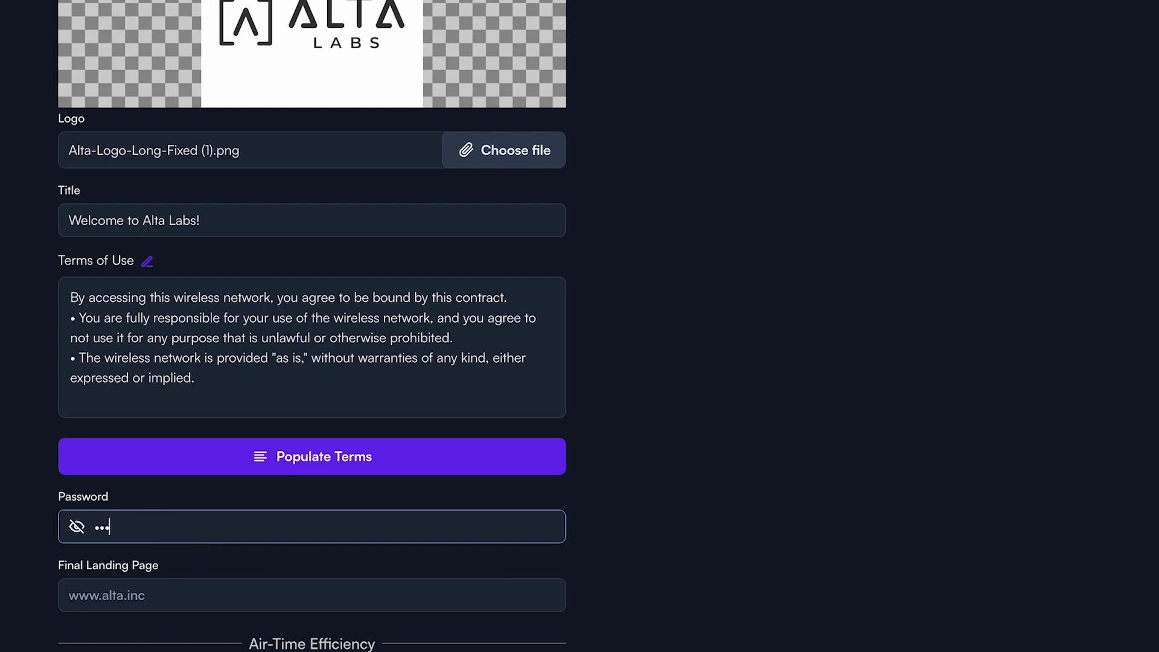
left_click(78, 527)
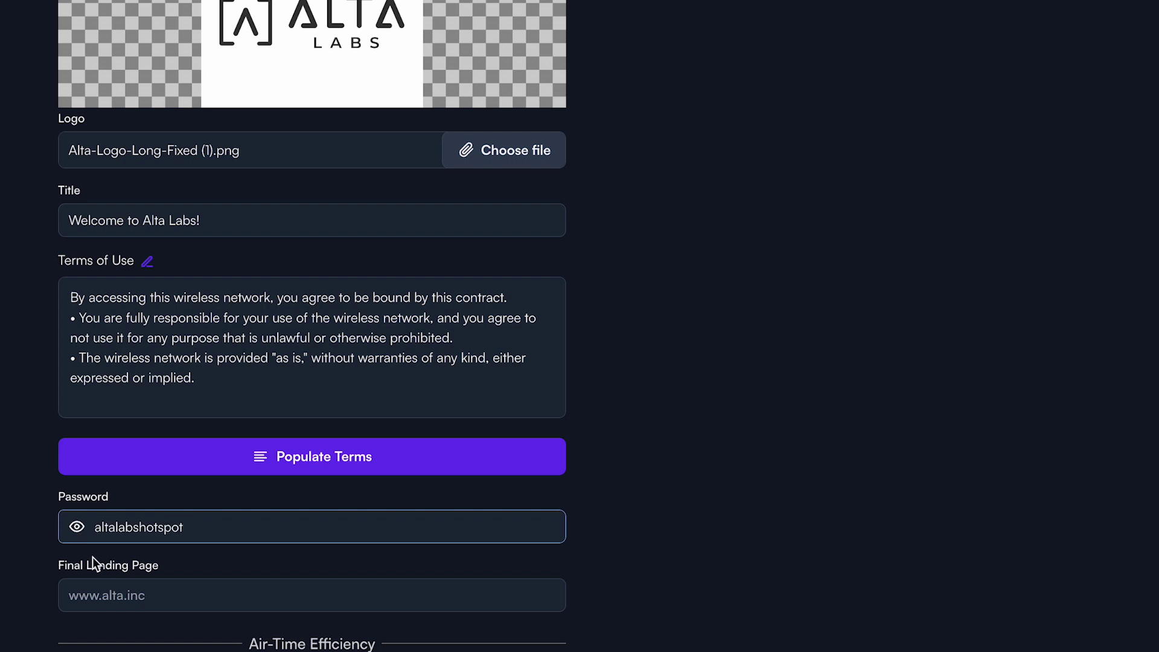
left_click(176, 584)
type("www")
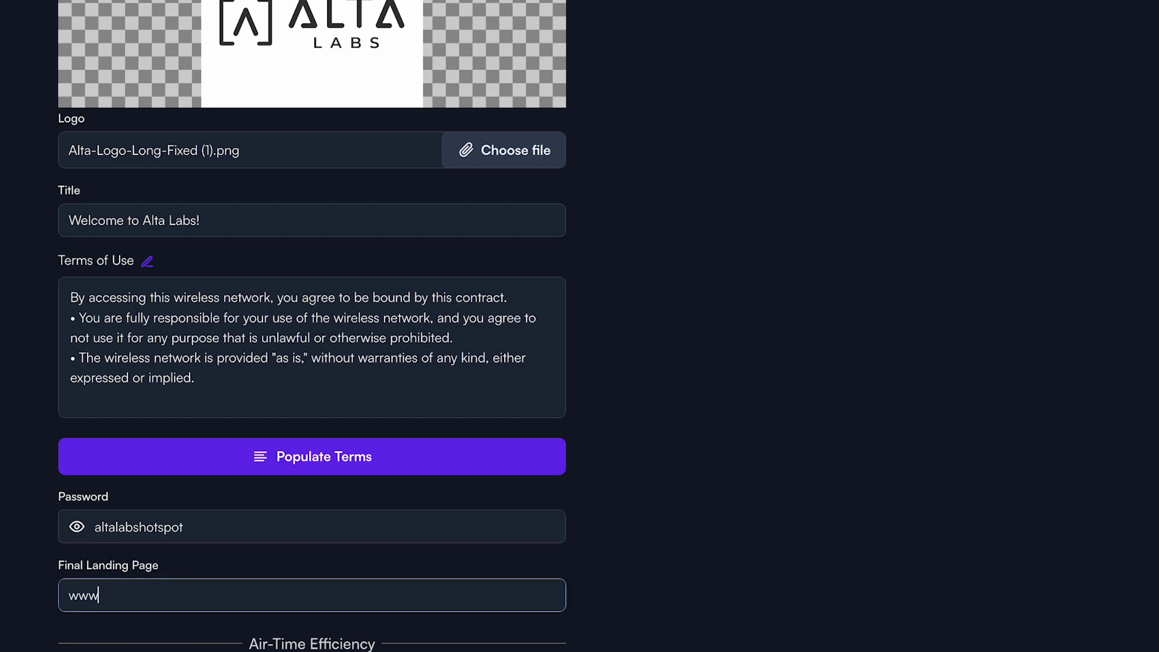
type(".alta.inc/where")
type("tobuy")
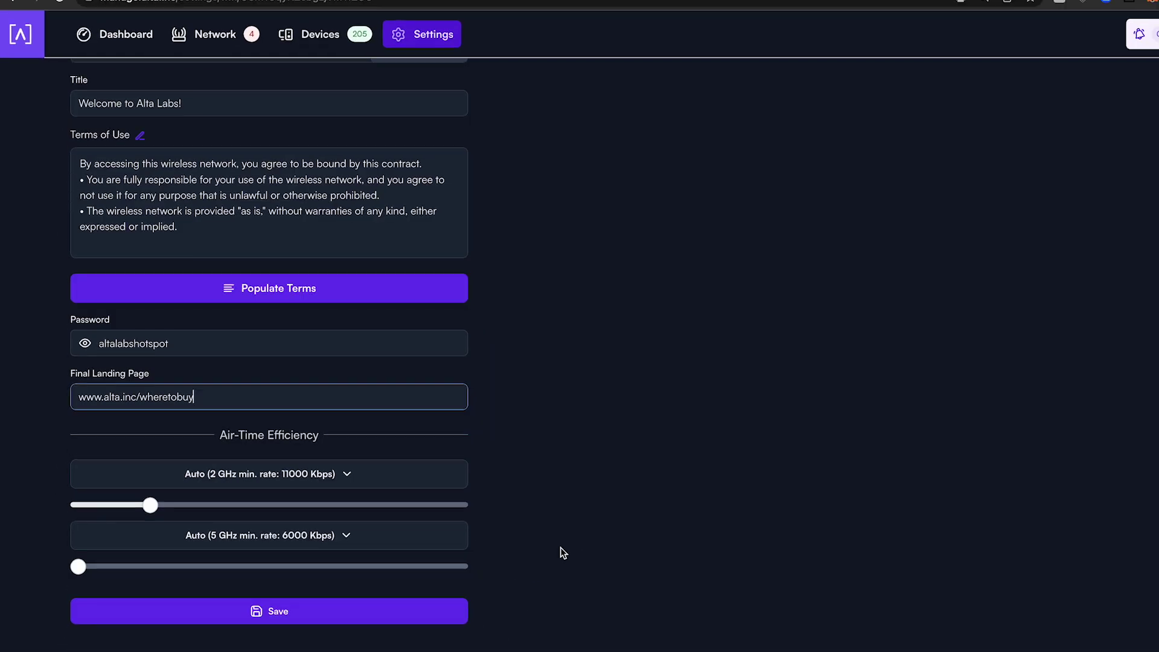
left_click(278, 612)
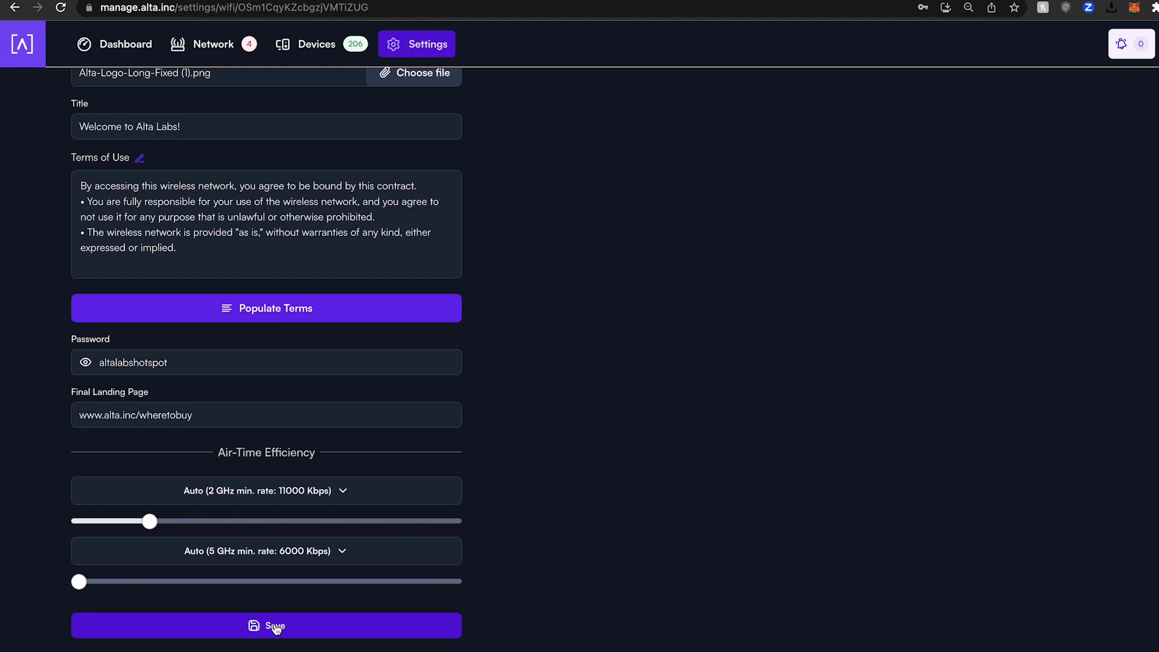
Return to the top of the page and reveal the second WiFi password.
scroll(275, 628, "up", 5)
scroll(275, 629, "up", 5)
scroll(276, 628, "up", 2)
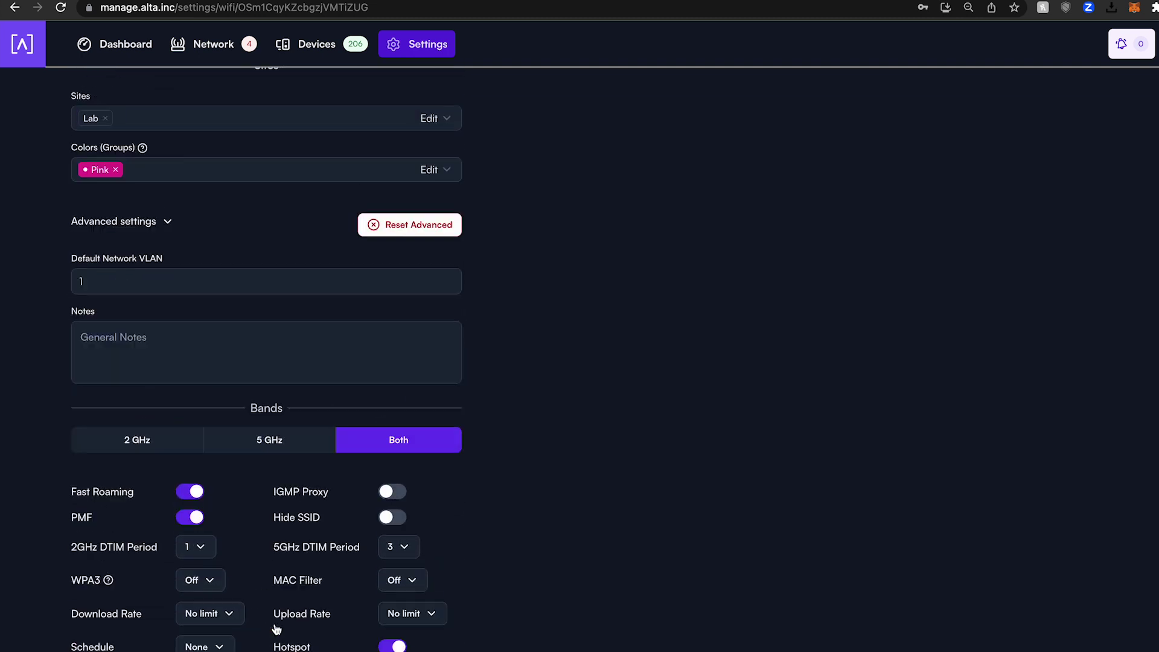
scroll(275, 628, "up", 5)
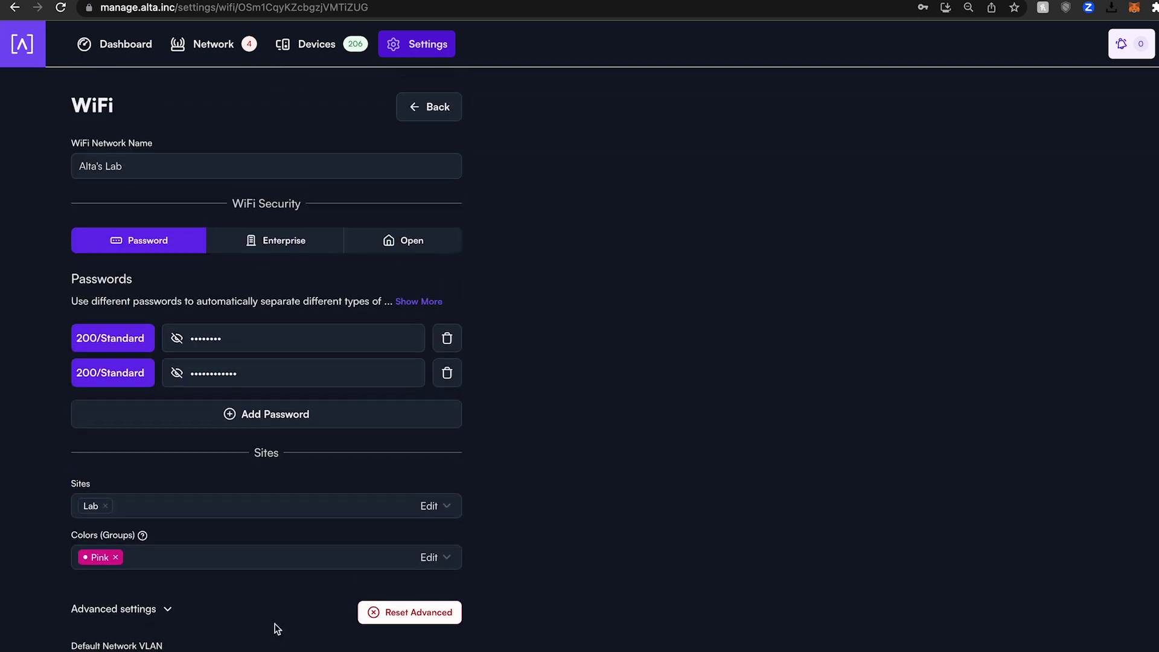
left_click(177, 371)
Reveal the first WiFi password and show its Bypass HotSpot option checked in its group options.
left_click(178, 336)
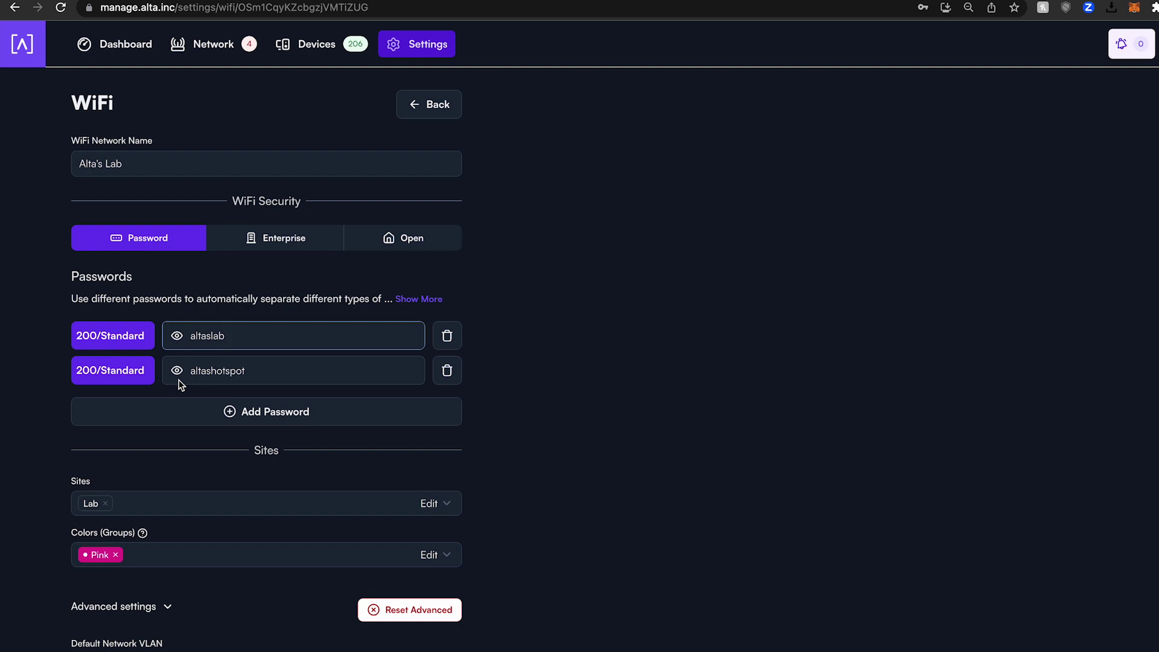
left_click(117, 344)
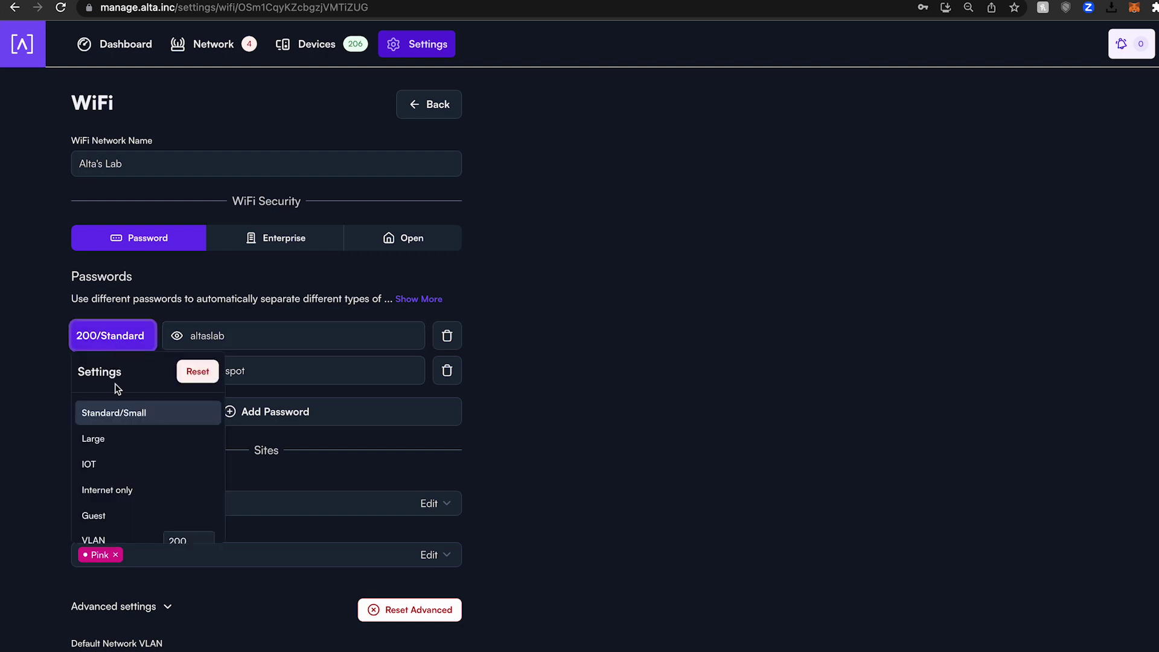
scroll(125, 467, "down", 2)
scroll(125, 468, "down", 3)
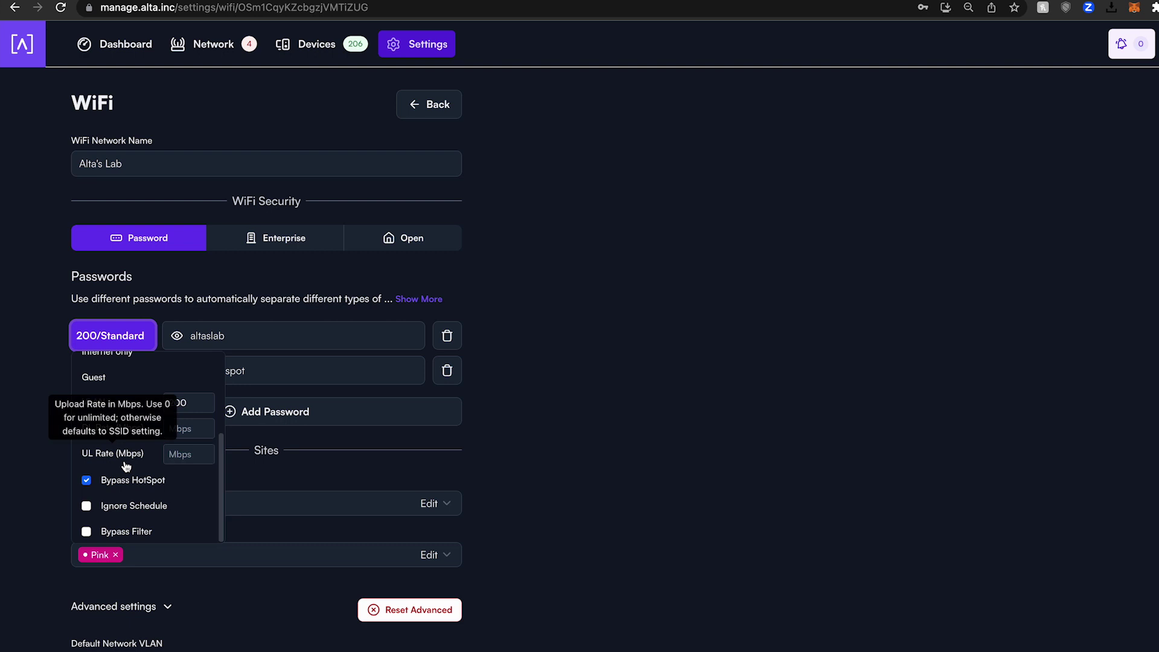